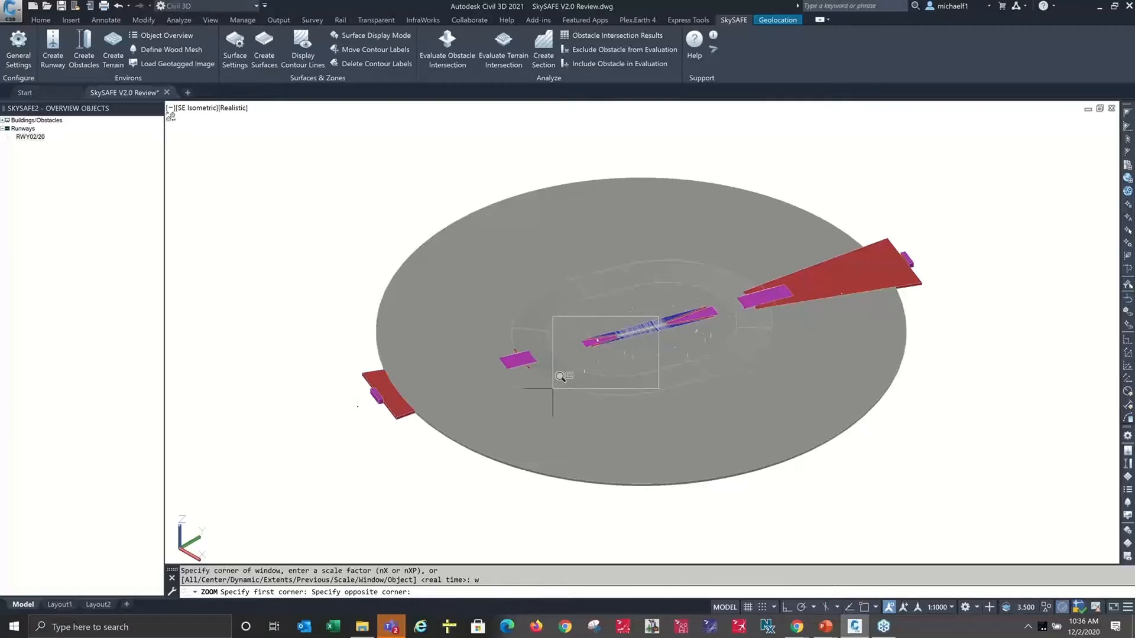
Use SHADEMODE to change the visual style of the obstacle surfaces model to 2D wireframe
click(552, 387)
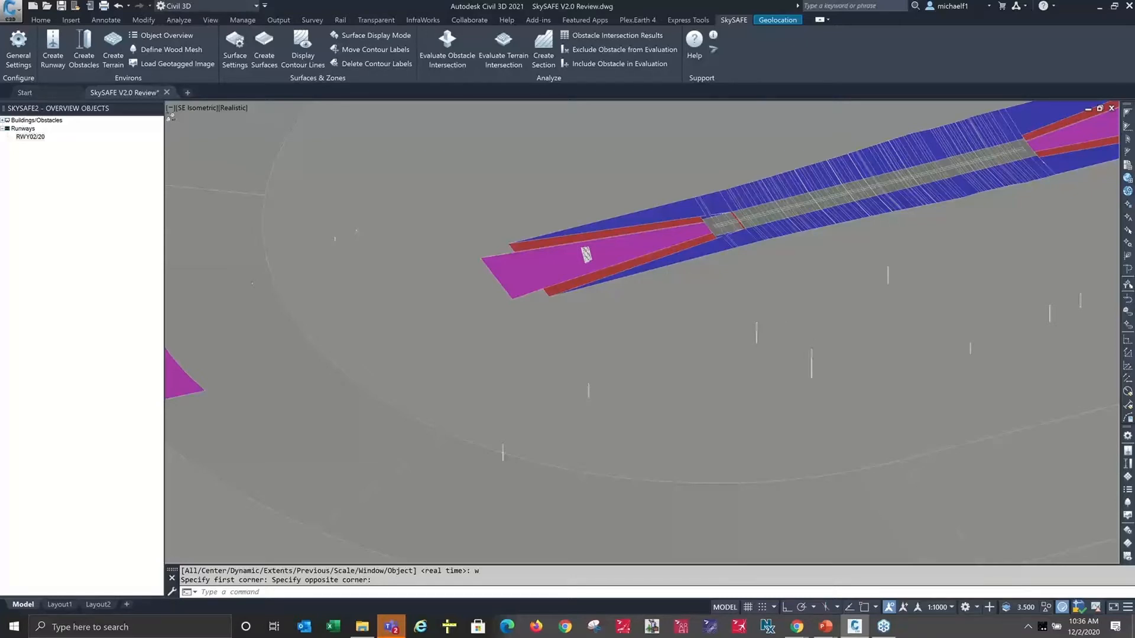
scroll(804, 343, up, 2)
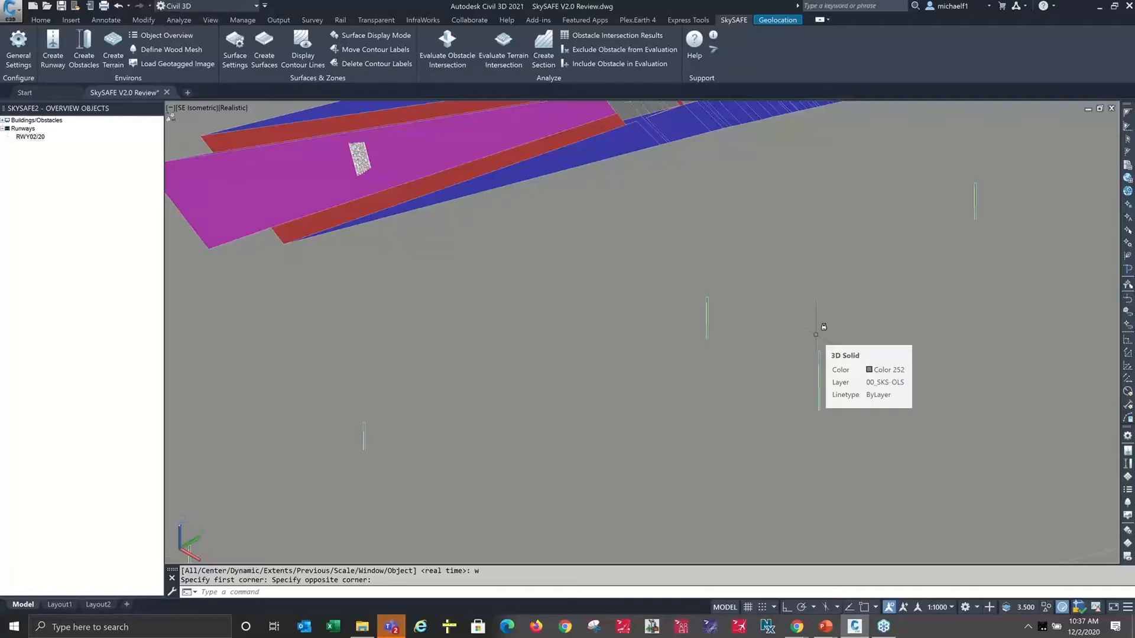
text(s)
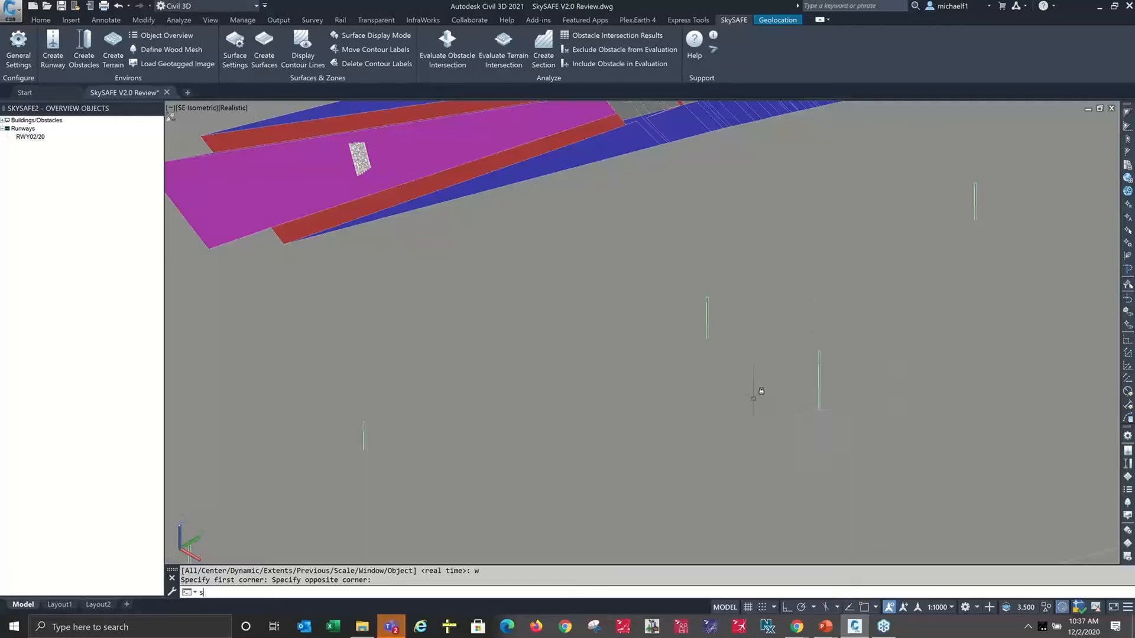
text(hademode)
key(Return)
text(2)
key(Return)
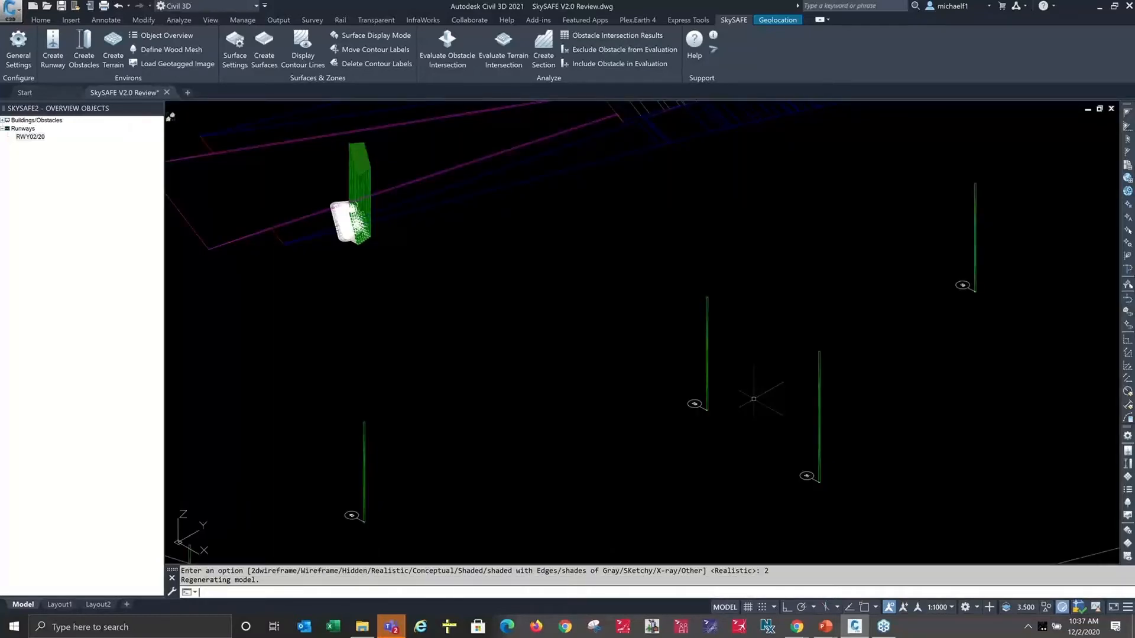
Switch the model to the plan view of the current UCS
text(plan)
key(Return)
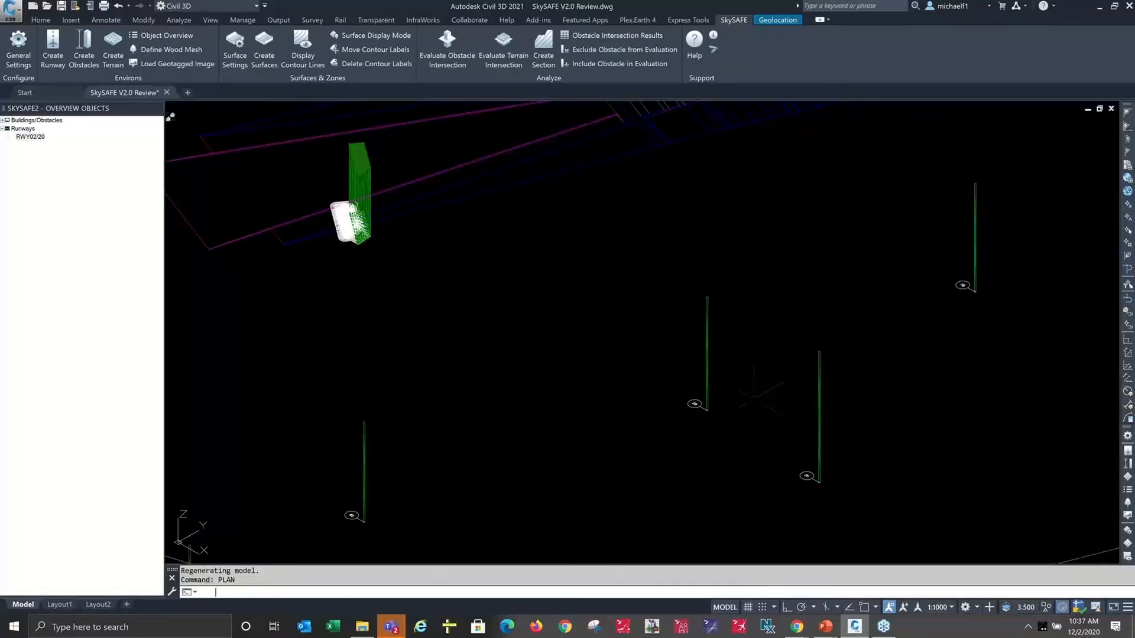
key(Return)
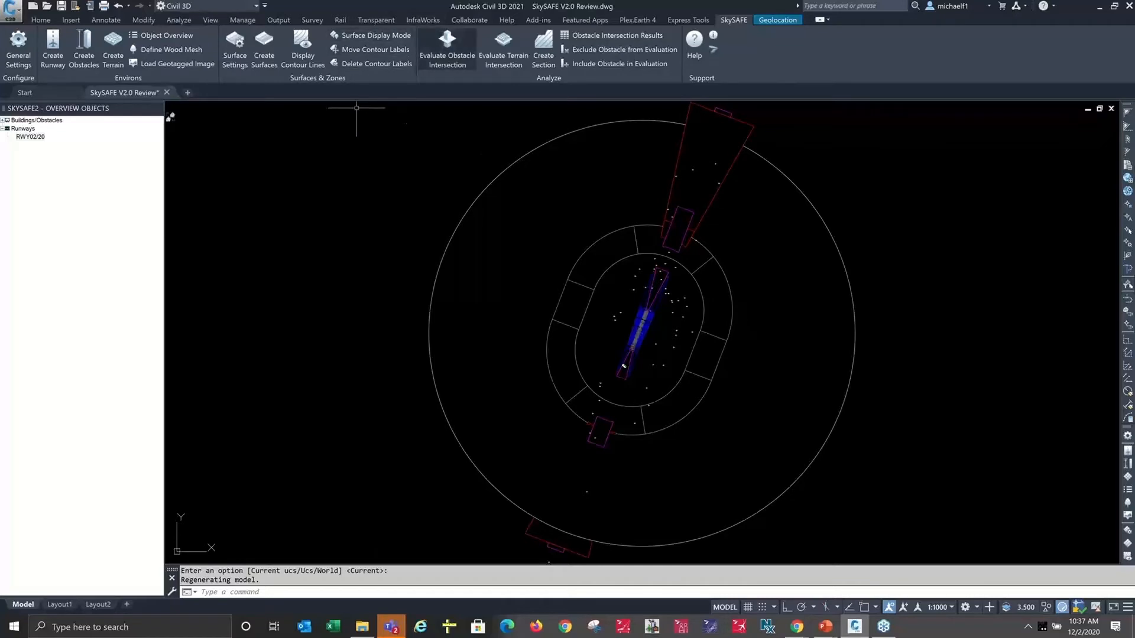
Run Evaluate Obstacle Intersection with the results presented as text and ARP as the maximum height method
click(447, 49)
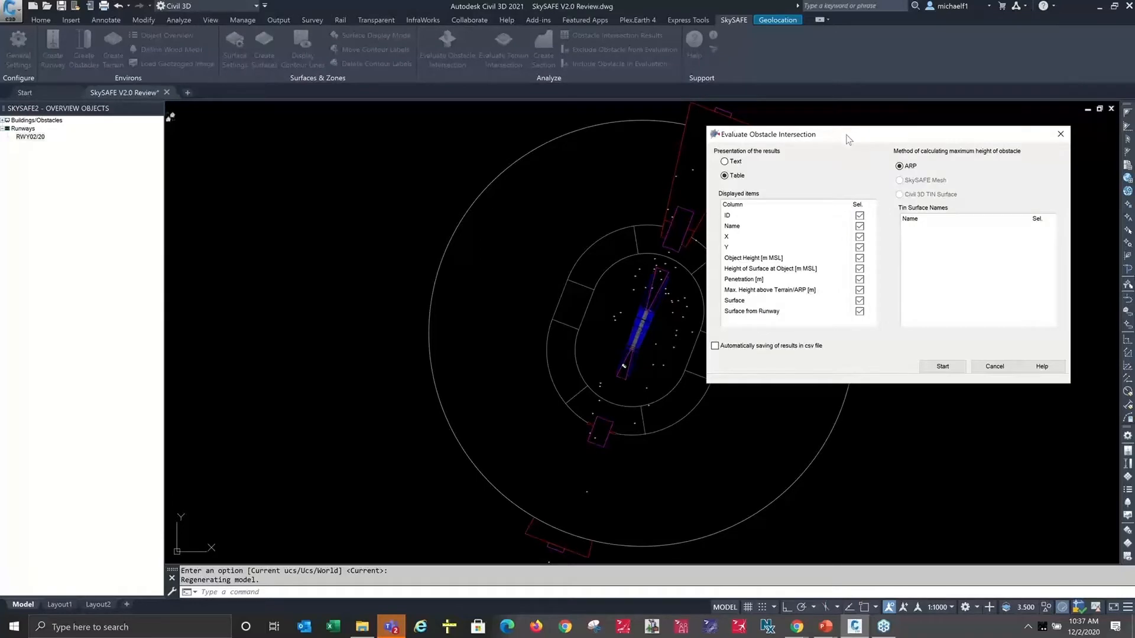
drag(848, 131, 890, 159)
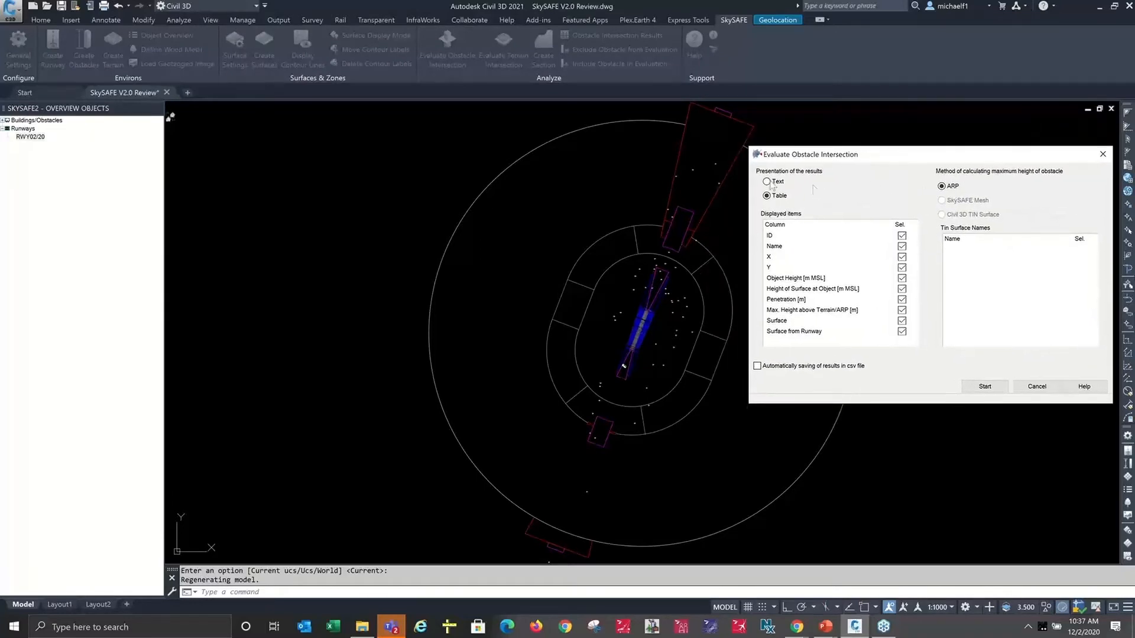
click(766, 182)
click(987, 385)
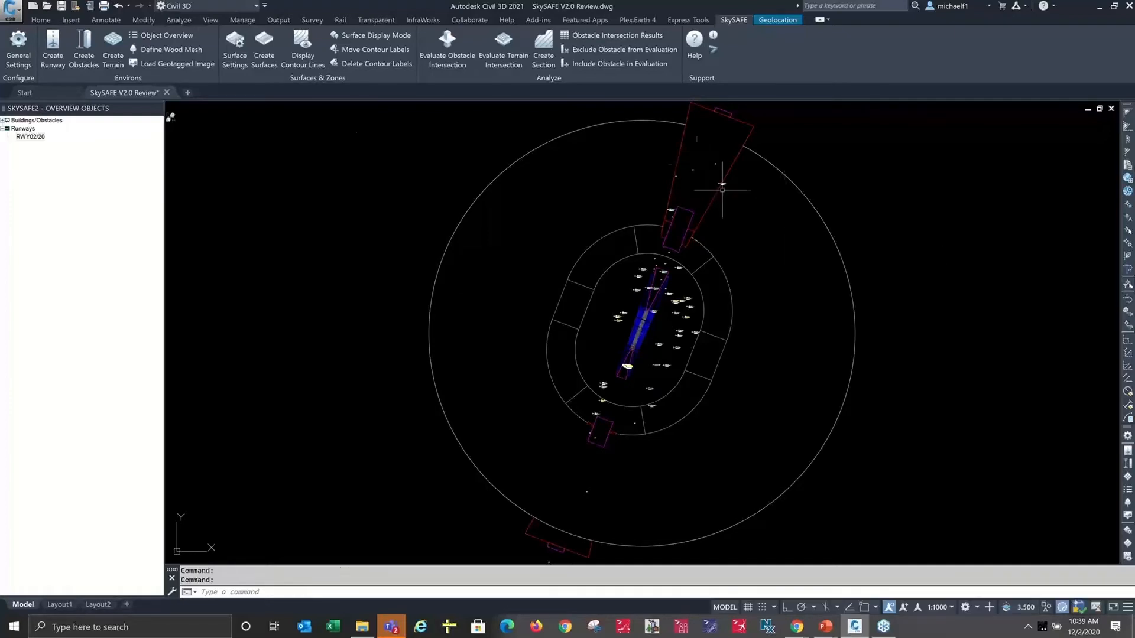
Examine the intersection label of the obstacle named 9 on the edge of the northern approach surface
scroll(722, 177, up, 2)
scroll(724, 168, up, 2)
scroll(725, 168, up, 2)
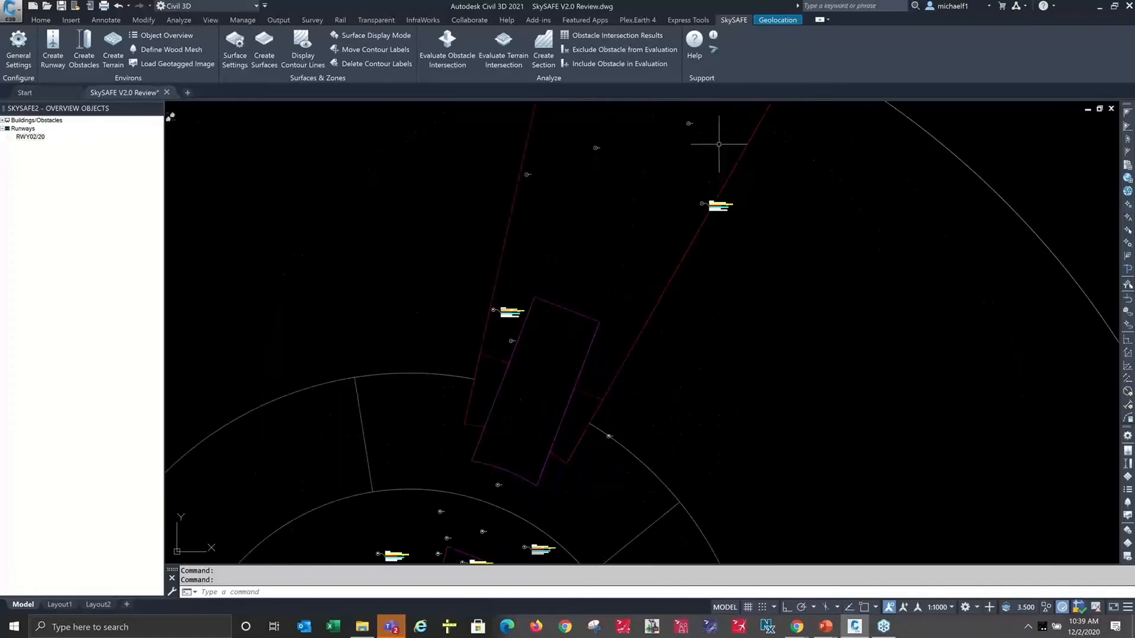
scroll(713, 189, up, 3)
scroll(705, 197, up, 2)
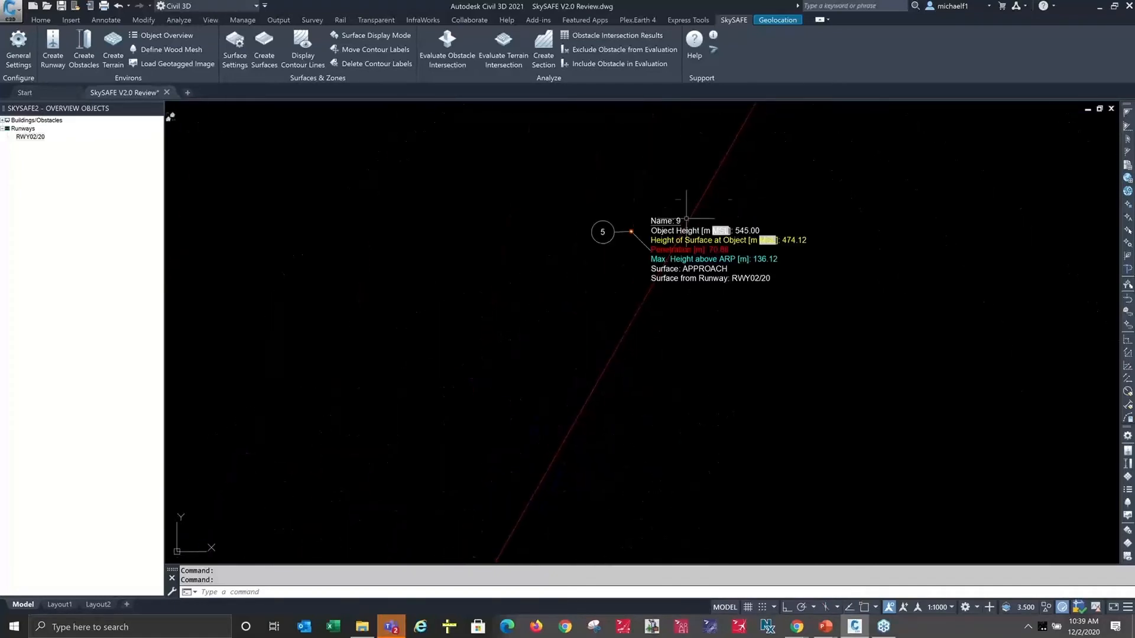
scroll(695, 207, up, 2)
scroll(687, 218, up, 3)
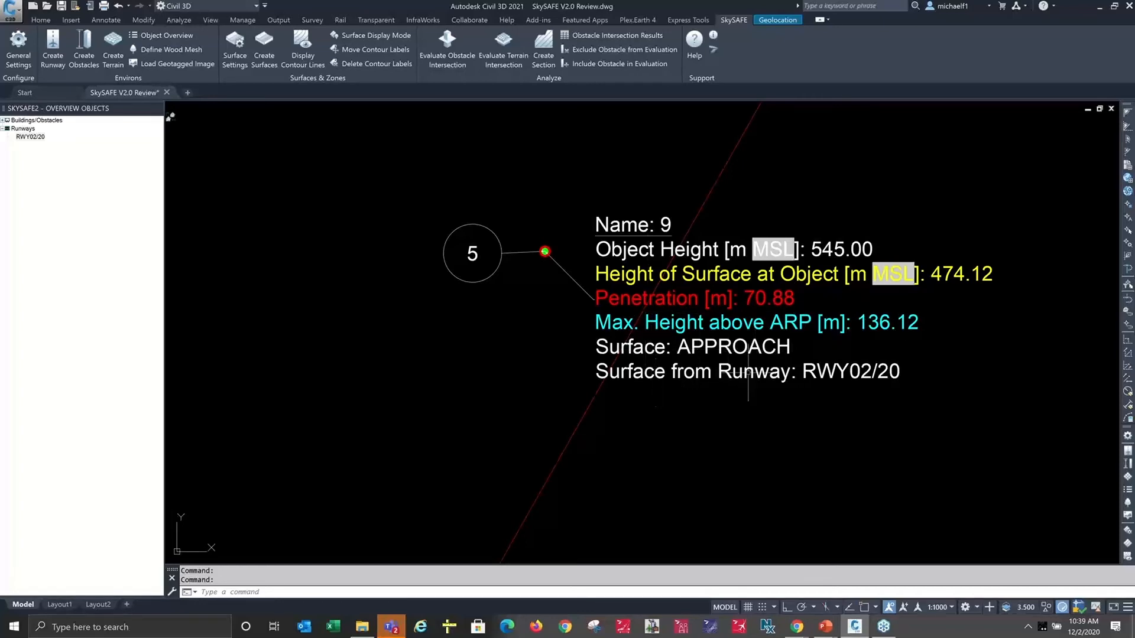
Examine the overlapping intersection labels of the wood obstacle cluster beyond the runway's southern end
scroll(552, 195, down, 8)
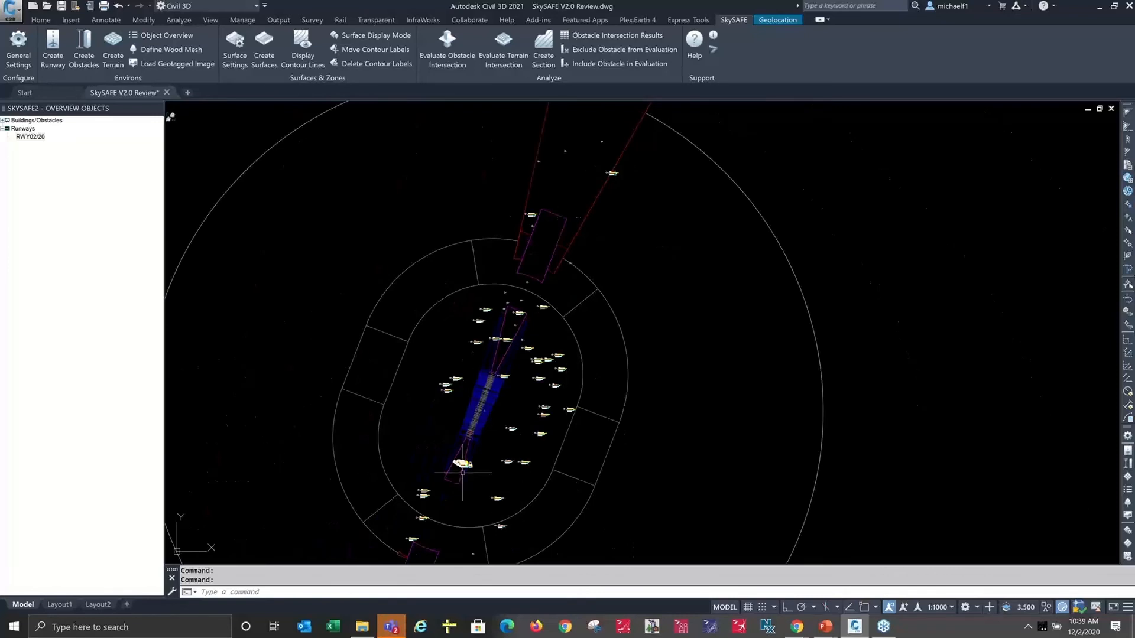
scroll(455, 469, up, 2)
scroll(455, 468, up, 5)
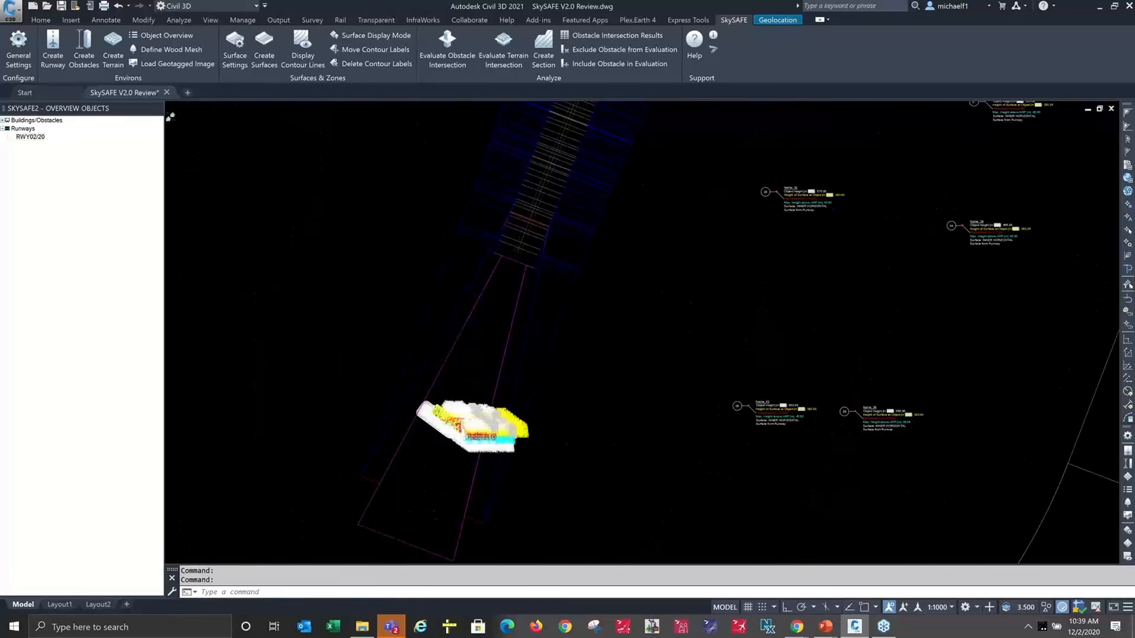
scroll(456, 468, up, 2)
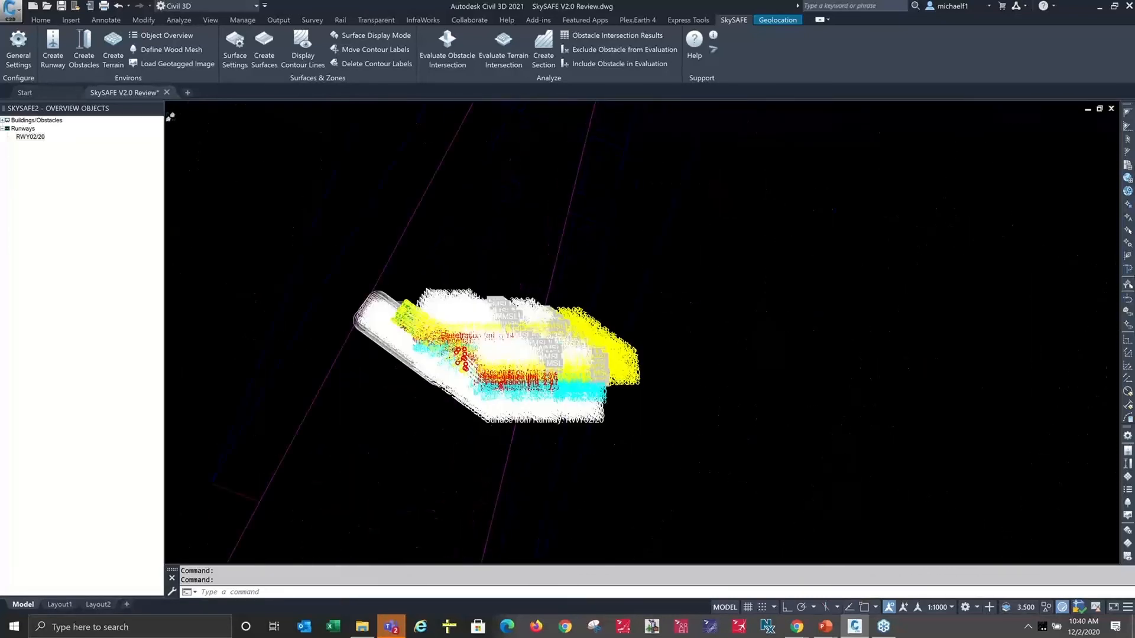
scroll(456, 469, up, 2)
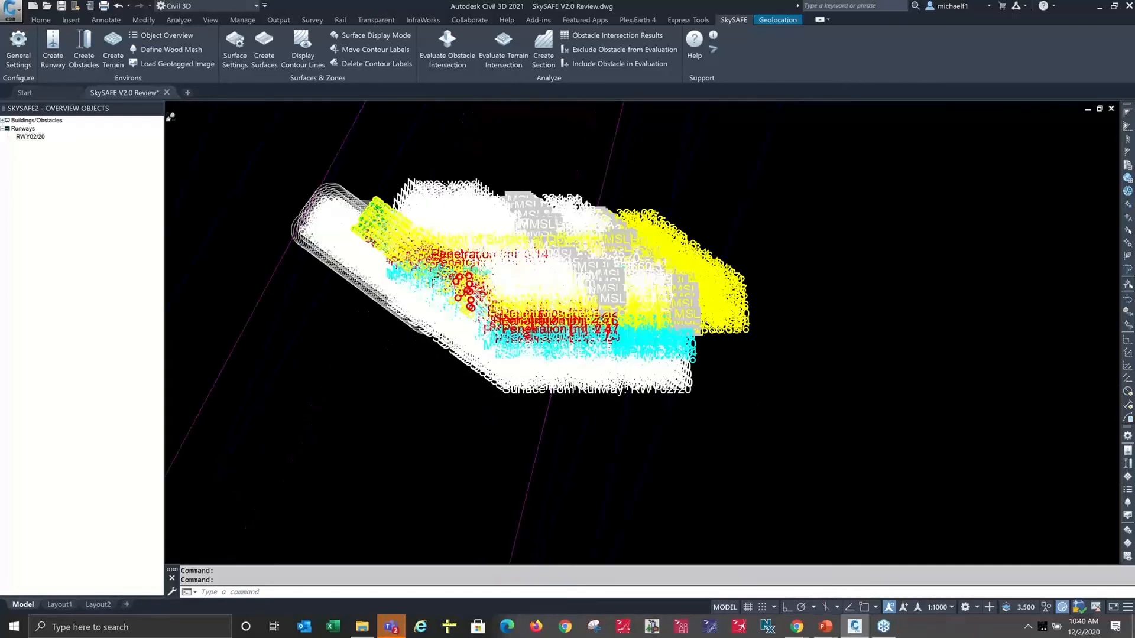
scroll(456, 469, up, 2)
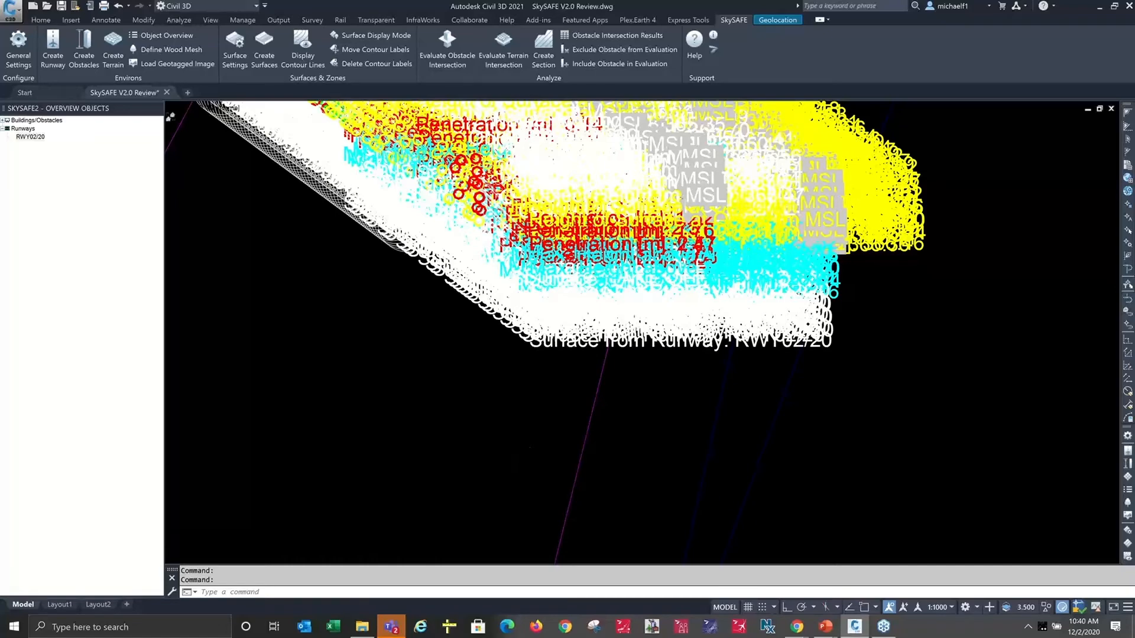
Run Evaluate Obstacle Intersection with the results as a table using ARP, and place the table east of the outer circle
scroll(366, 458, down, 2)
scroll(395, 454, down, 7)
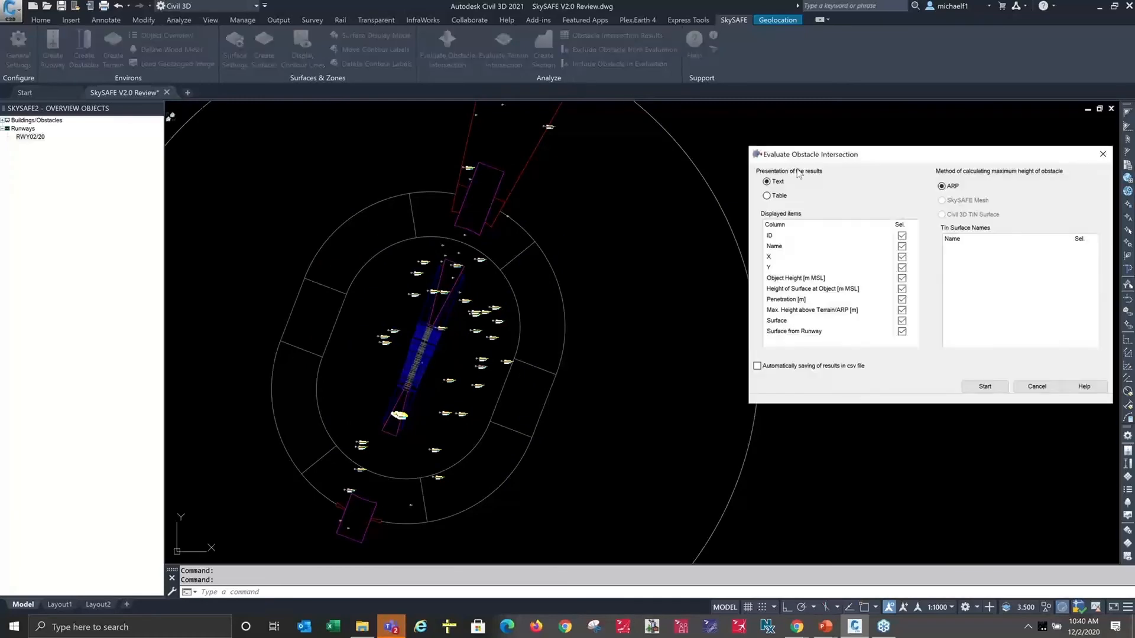
click(767, 195)
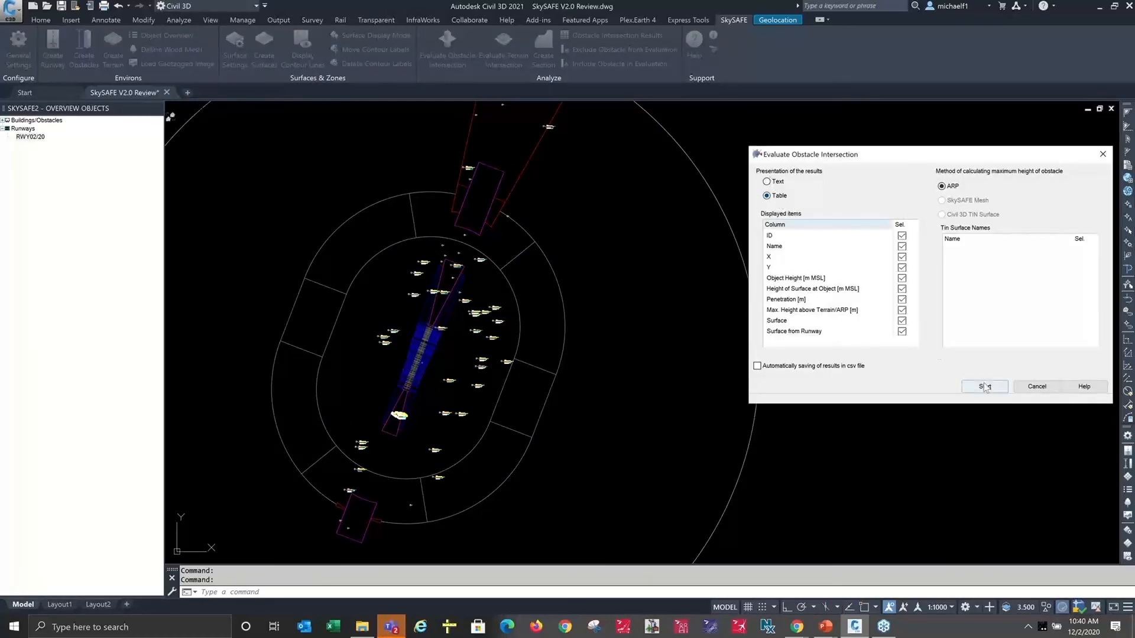
click(984, 387)
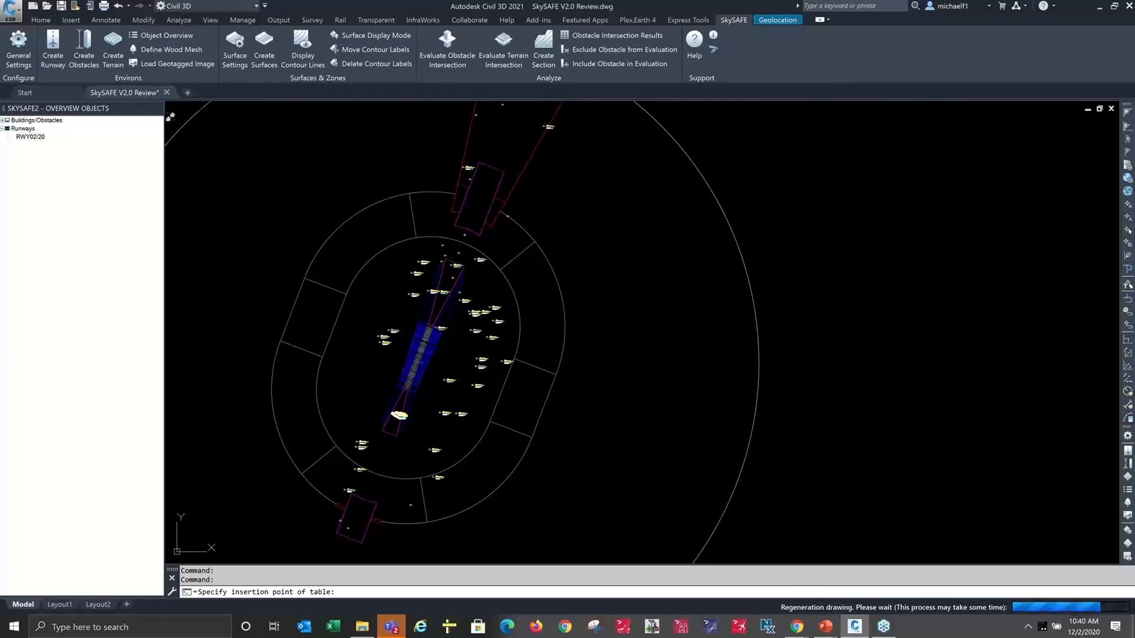
click(925, 255)
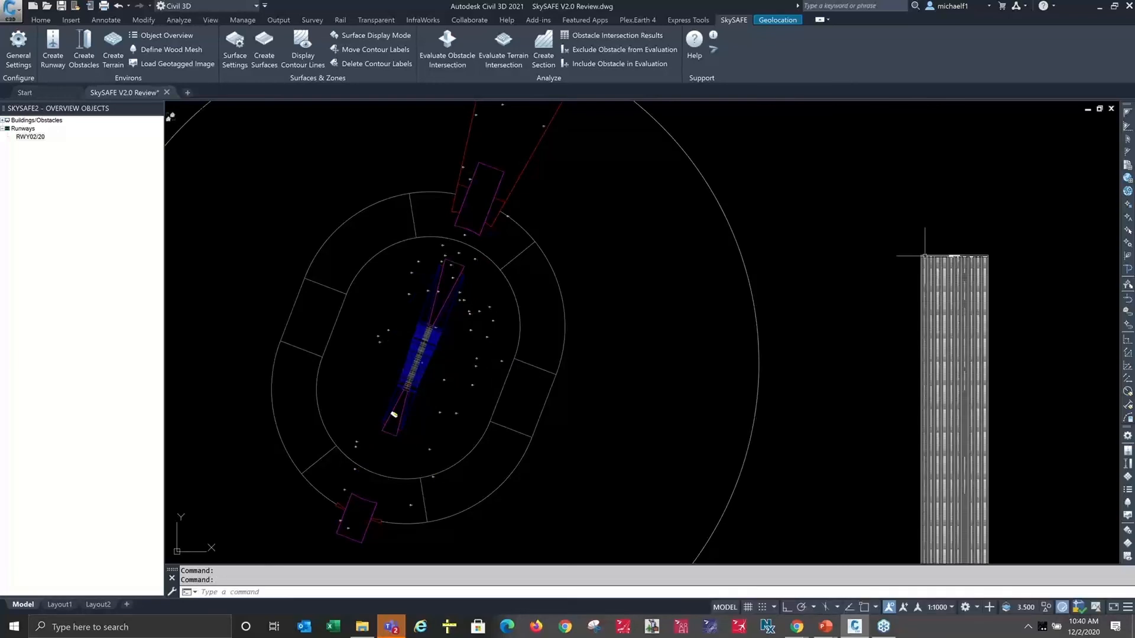
Review the obstacle heights, surface heights and penetration values in the OLS Obstacle Intersection table
scroll(1008, 255, up, 2)
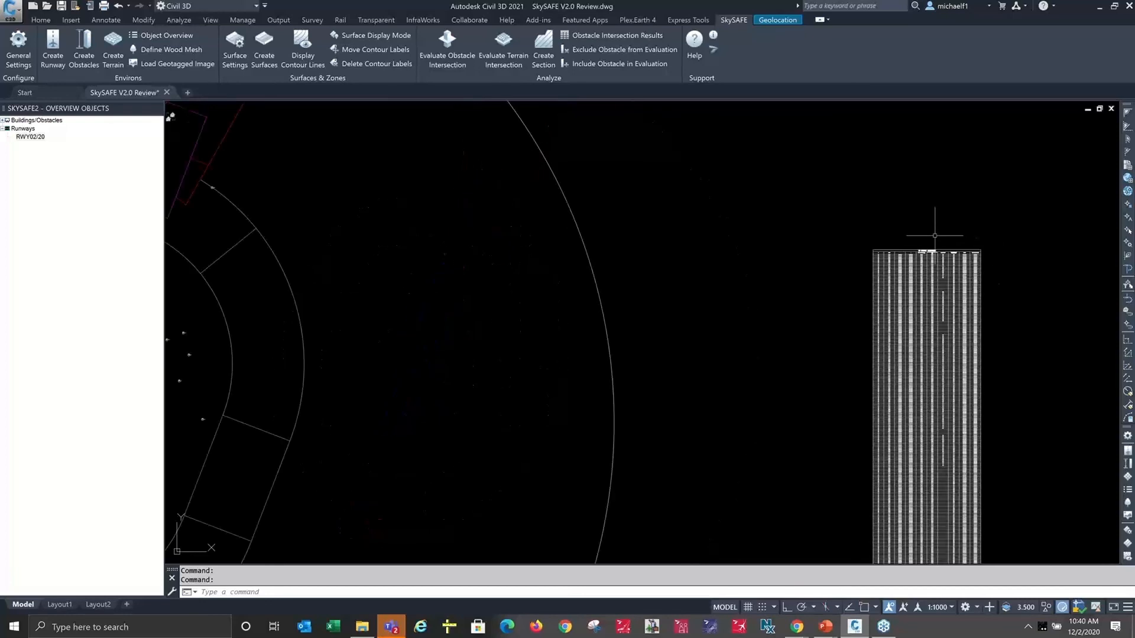
scroll(934, 235, up, 5)
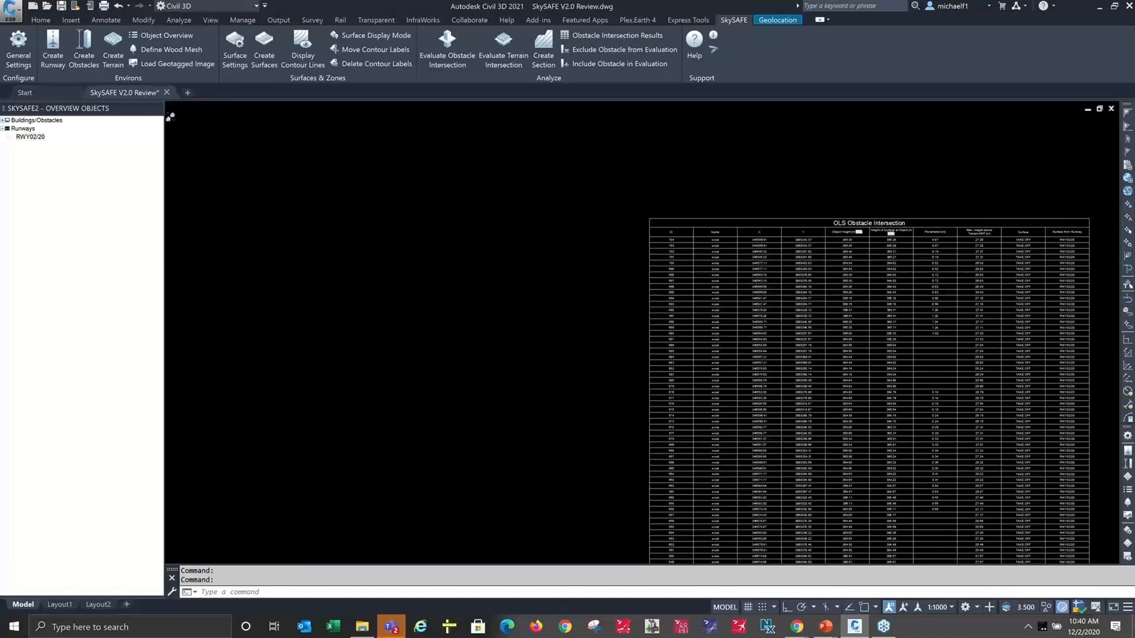
scroll(930, 263, up, 2)
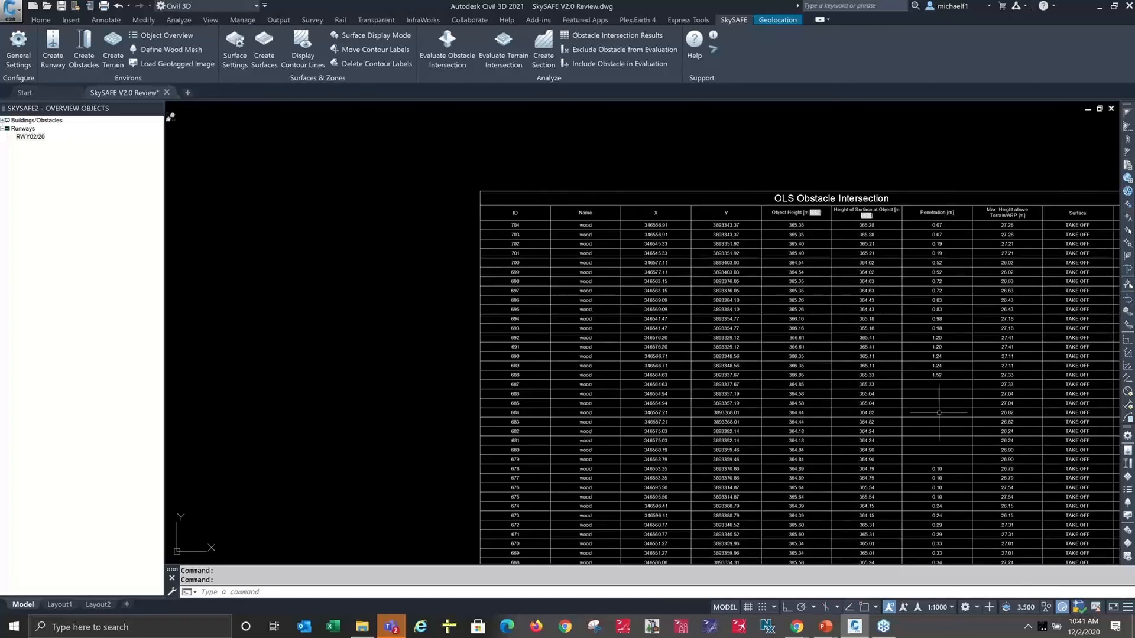